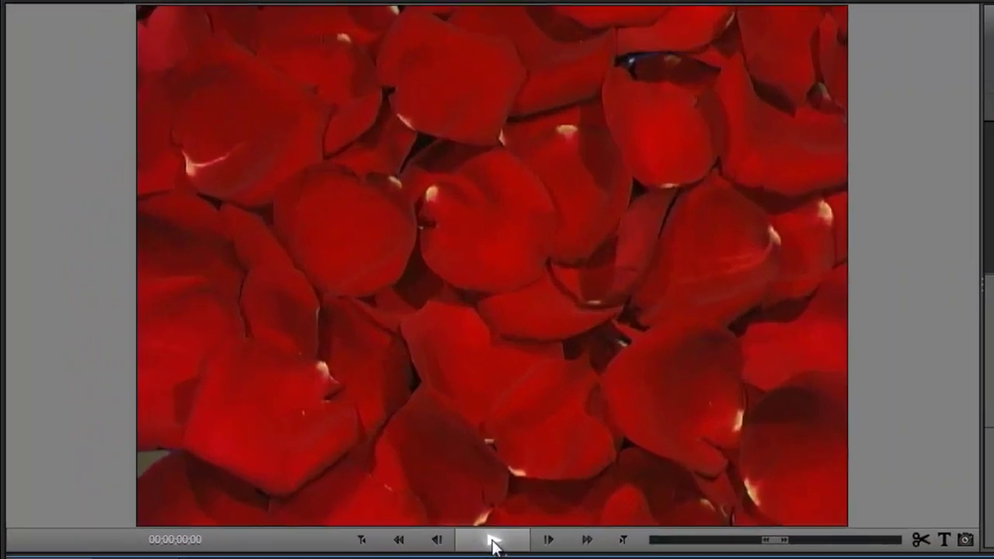
Play the finished wedding intro preview in the Monitor, then stop playback.
left_click(262, 312)
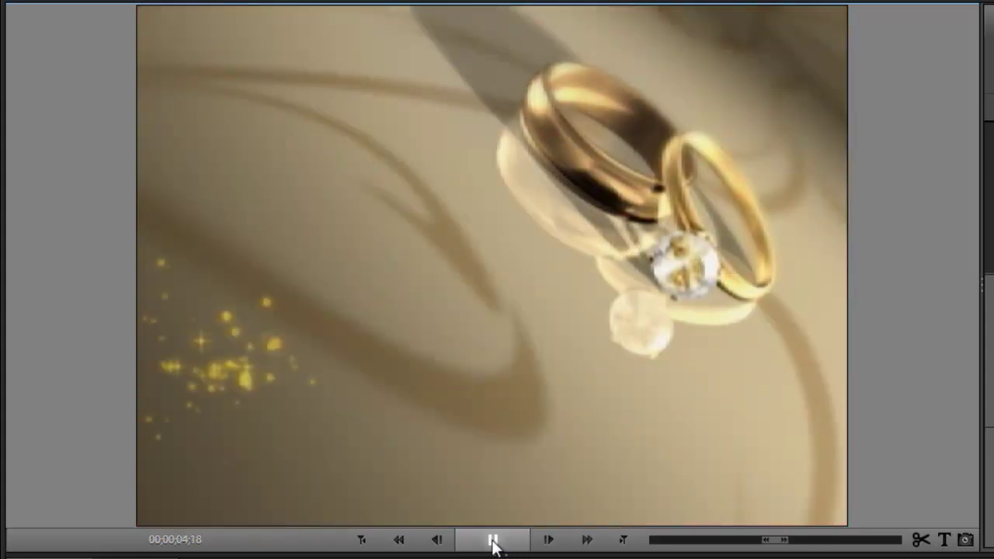
left_click(493, 545)
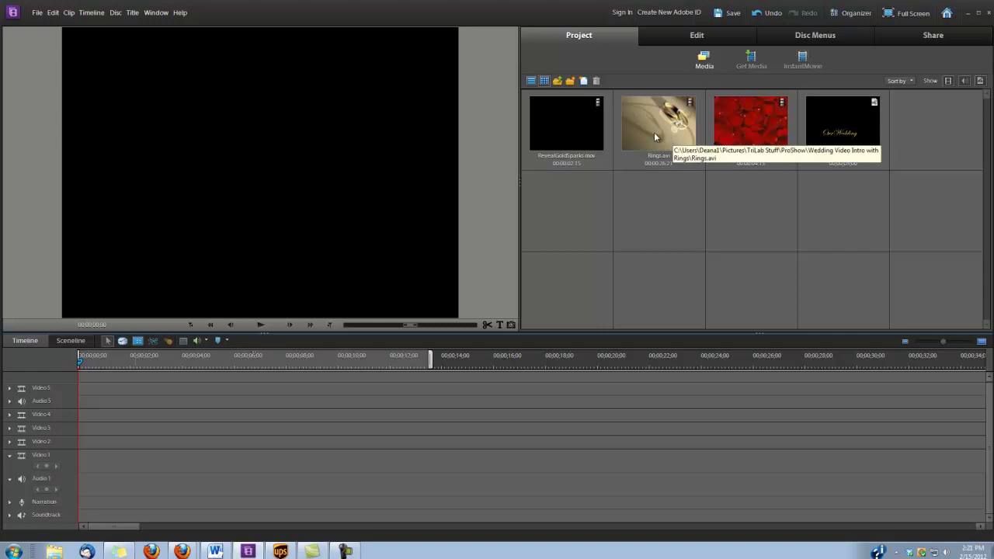
Put Rings.avi on Video 1, trim it to about 13 seconds, and drop RosePetalsWipe.mov above it.
left_click_drag(654, 134, 82, 463)
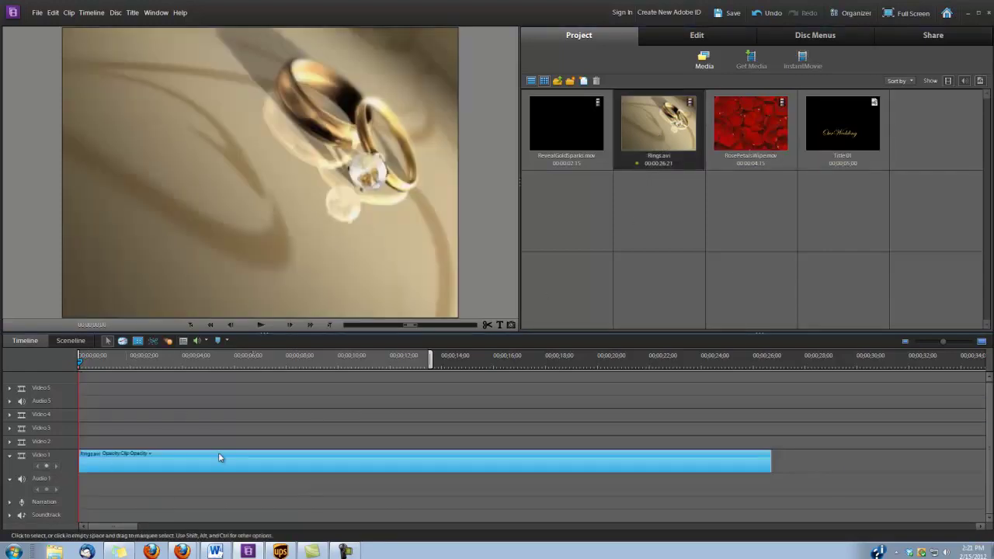
left_click_drag(770, 463, 428, 463)
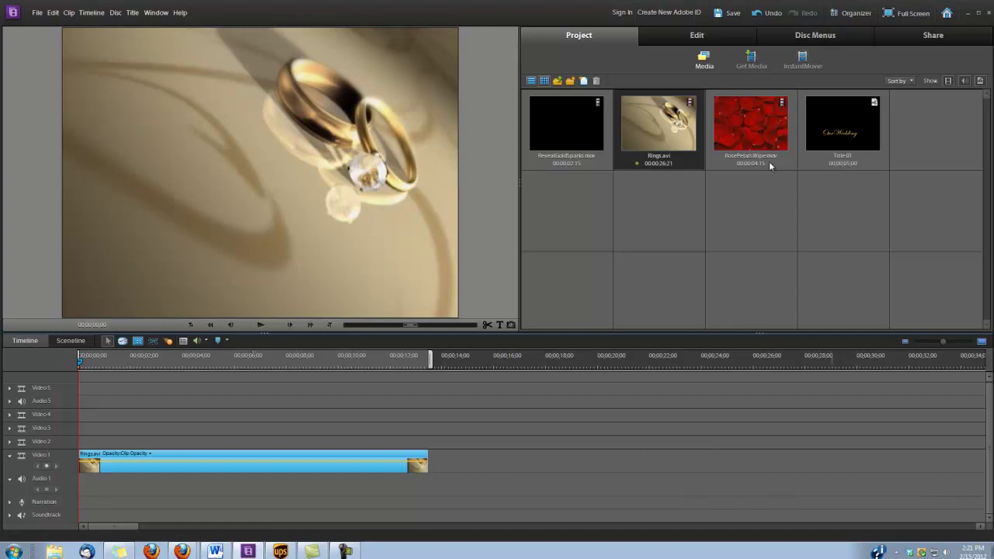
left_click_drag(761, 141, 80, 448)
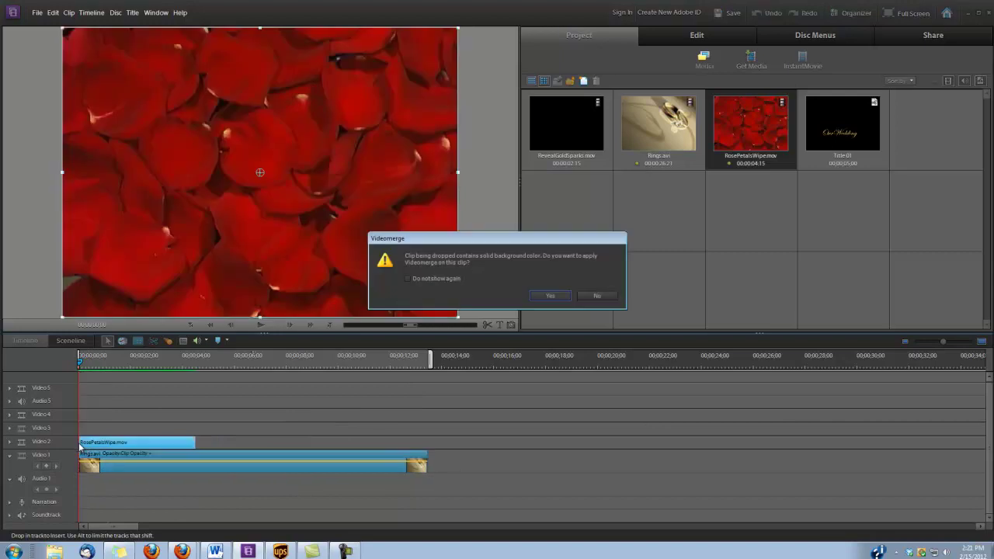
Decline Videomerge for the petals clip, then place Title 01 on Video 3 and RevealGoldSparks.mov on Video 4.
left_click(597, 296)
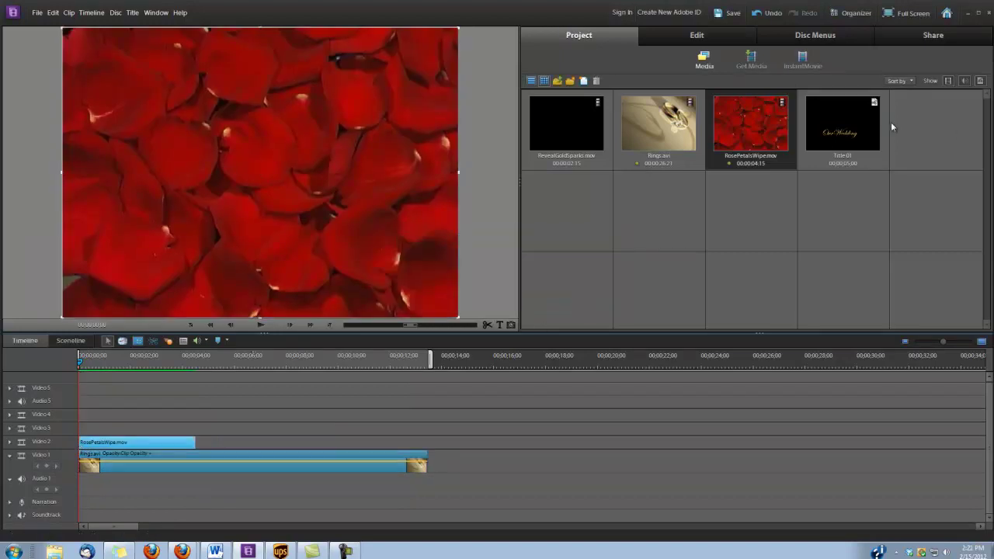
left_click(851, 137)
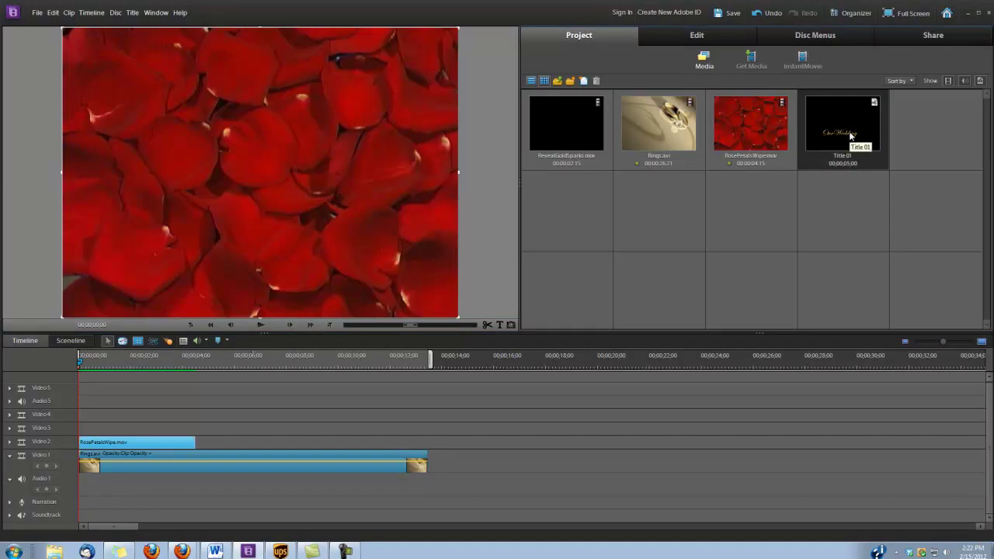
left_click_drag(846, 135, 199, 432)
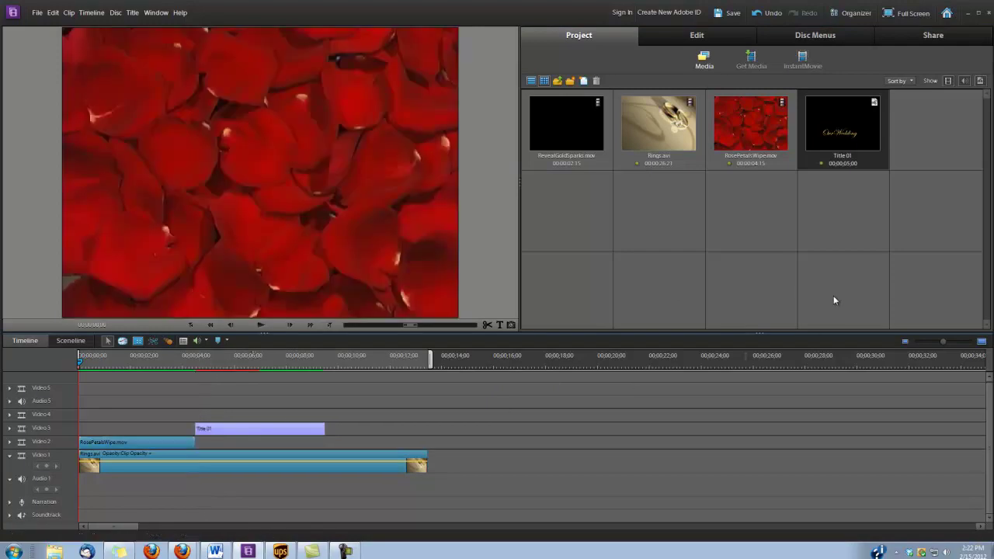
left_click(567, 123)
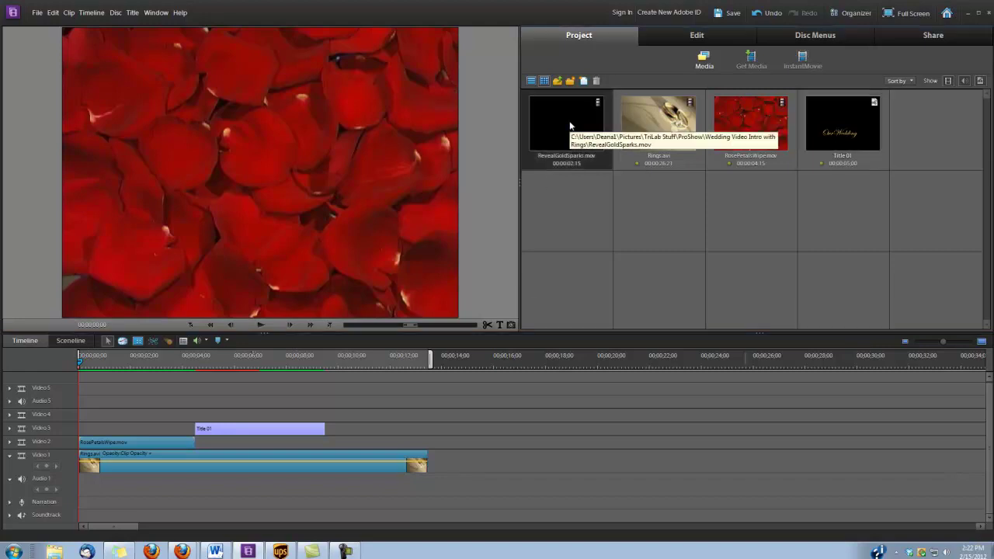
left_click_drag(571, 127, 198, 419)
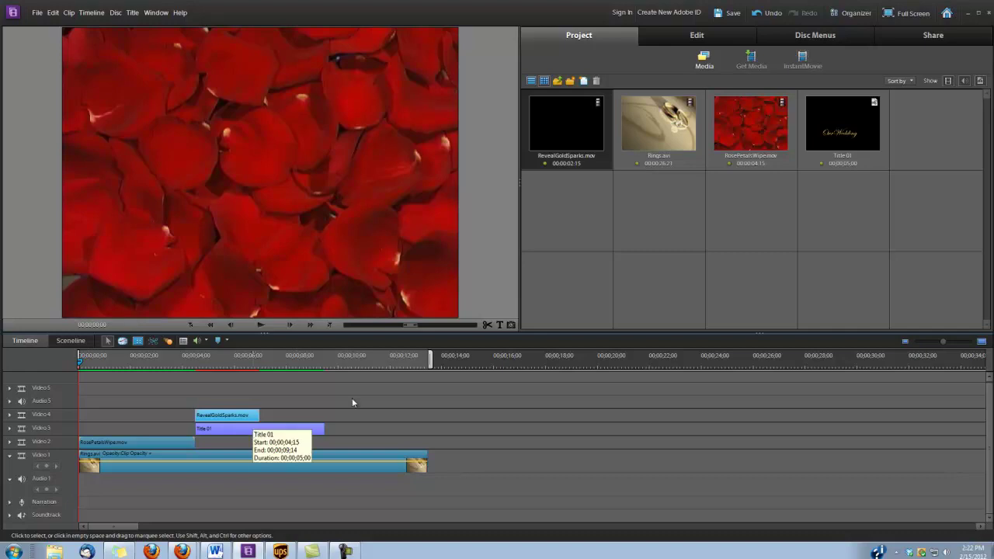
Apply the Wipe transition to the start of Title 01 with a duration of 00;00;00;21.
left_click(705, 36)
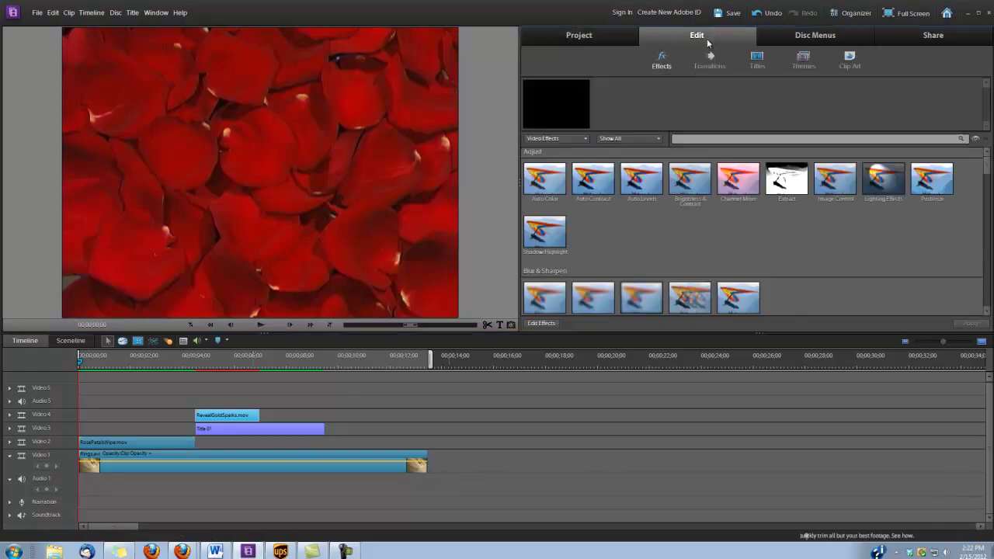
left_click(709, 58)
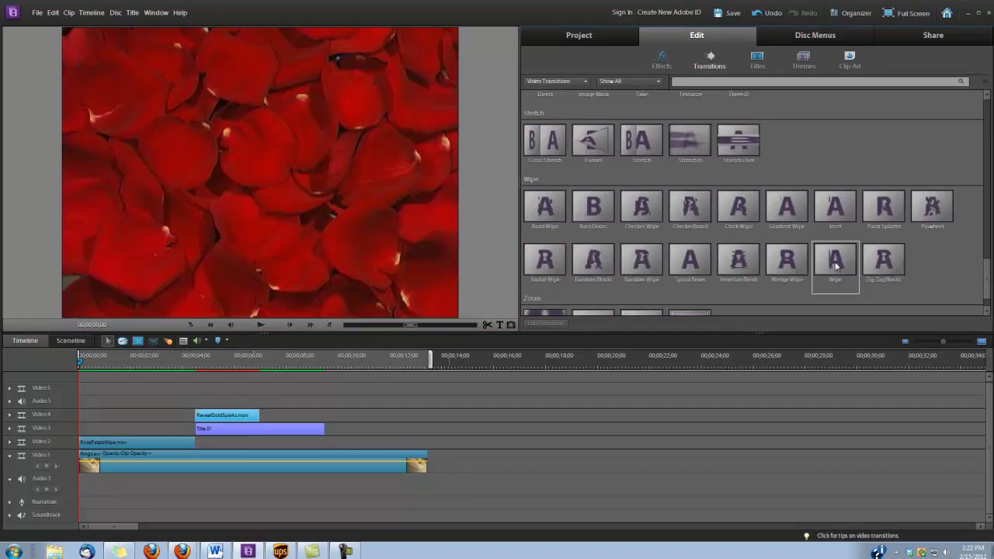
left_click_drag(834, 265, 205, 427)
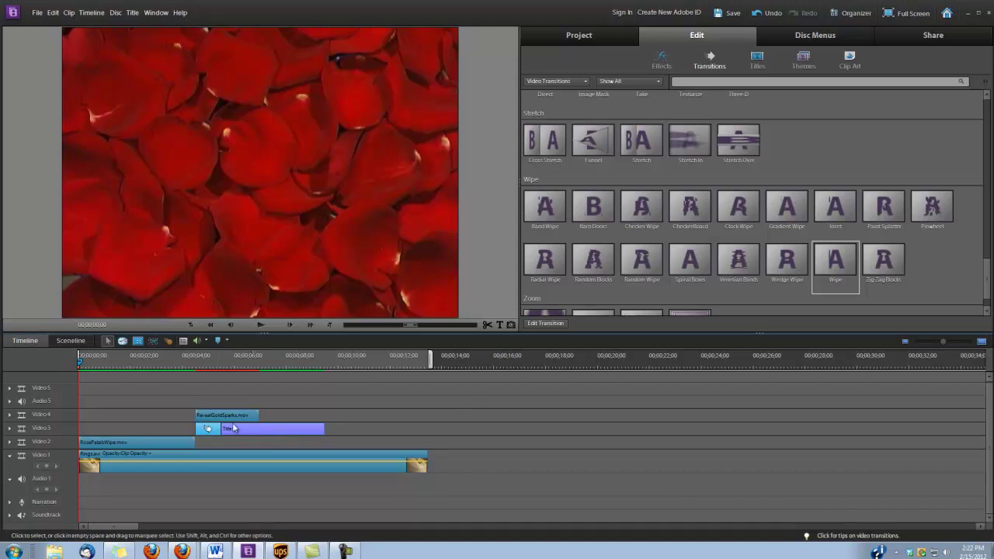
left_click(549, 323)
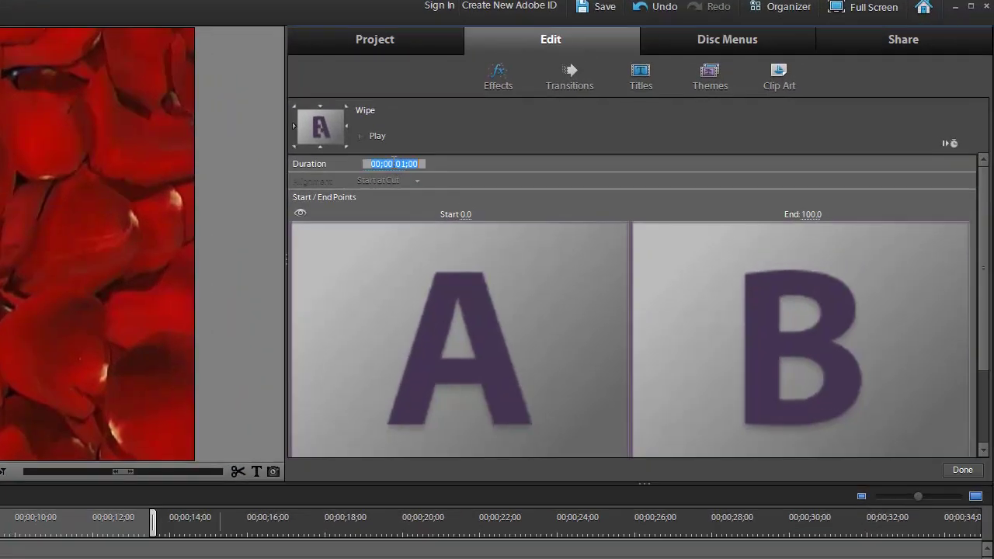
left_click_drag(401, 164, 432, 164)
type(";21")
left_click(962, 470)
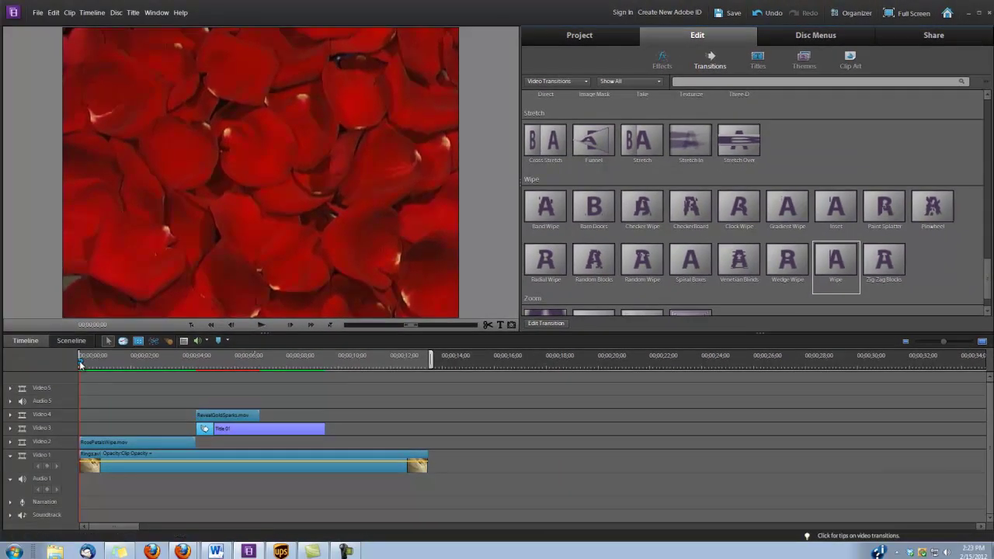
Move the playhead to about 5 seconds and select the gold sparks clip on Video 4.
left_click_drag(80, 365, 229, 385)
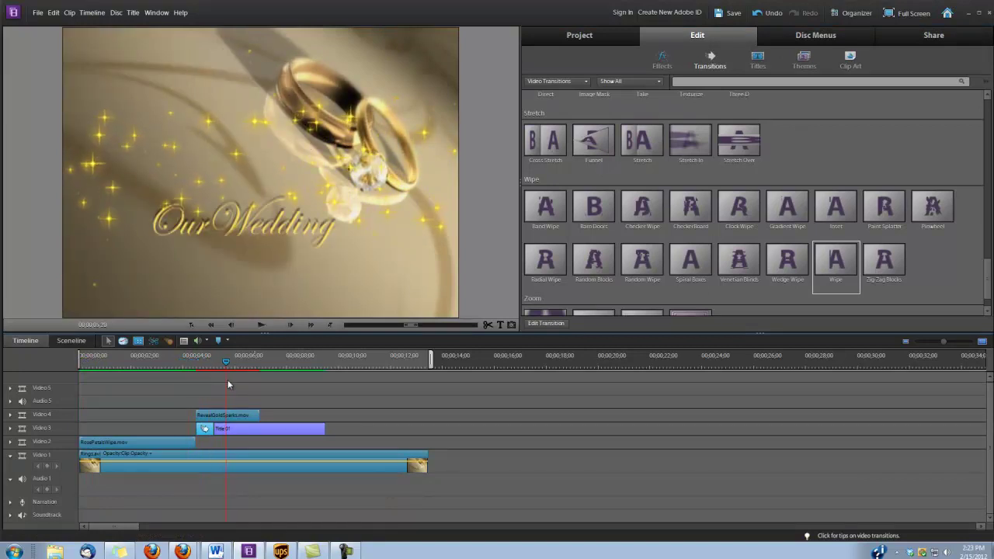
left_click(280, 418)
left_click(246, 415)
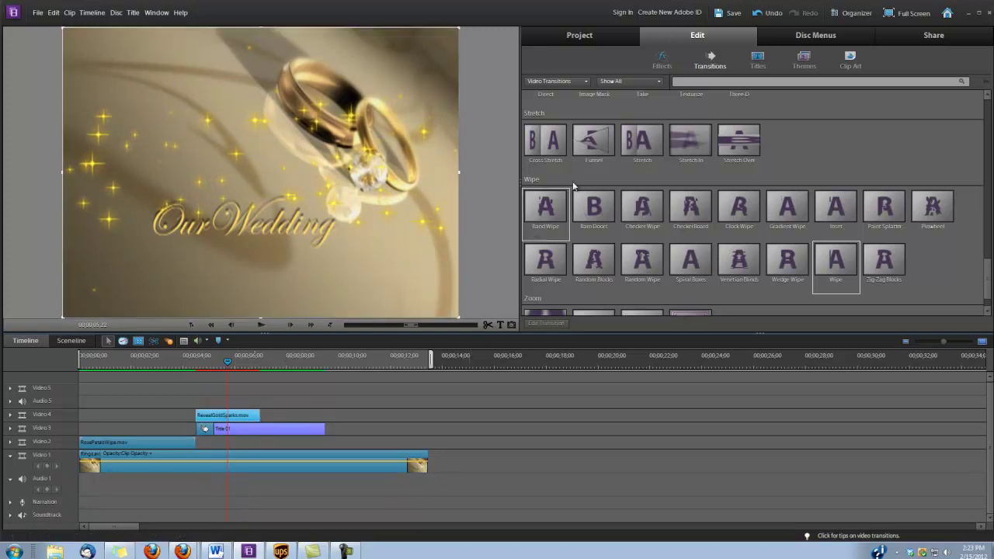
Use the sparks clip's Motion settings to move the gold sparks lower in the frame.
left_click(663, 66)
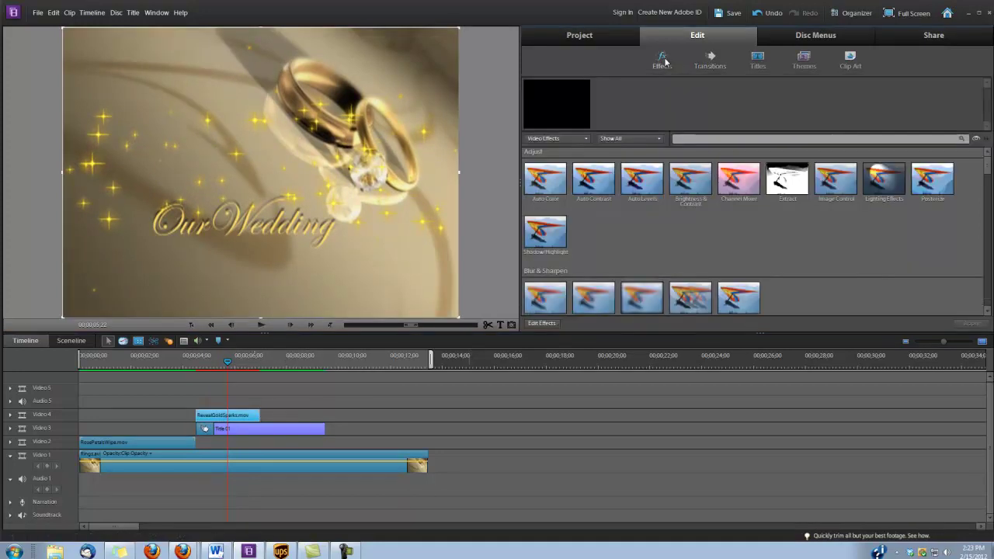
left_click(541, 323)
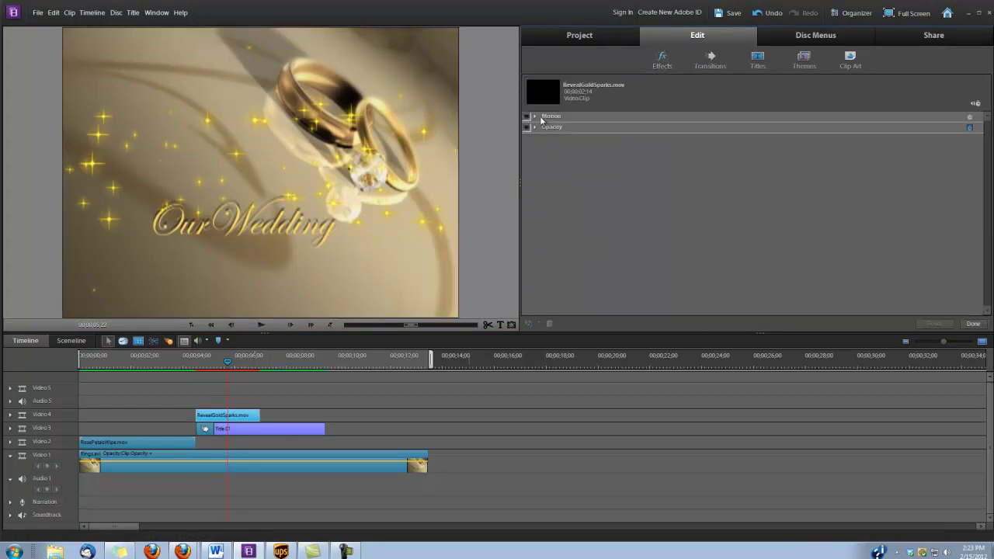
left_click(543, 117)
left_click(534, 117)
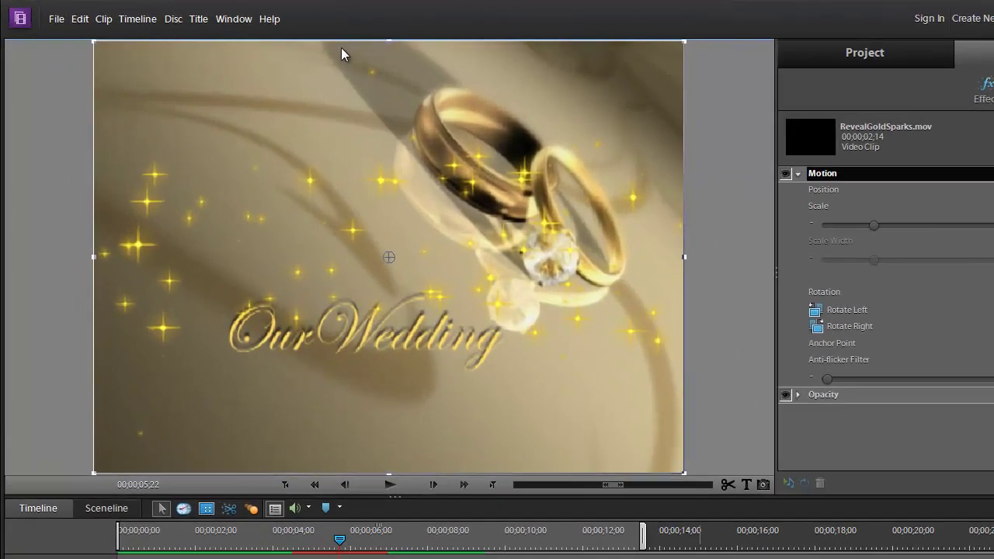
left_click_drag(226, 32, 228, 51)
left_click_drag(341, 75, 342, 128)
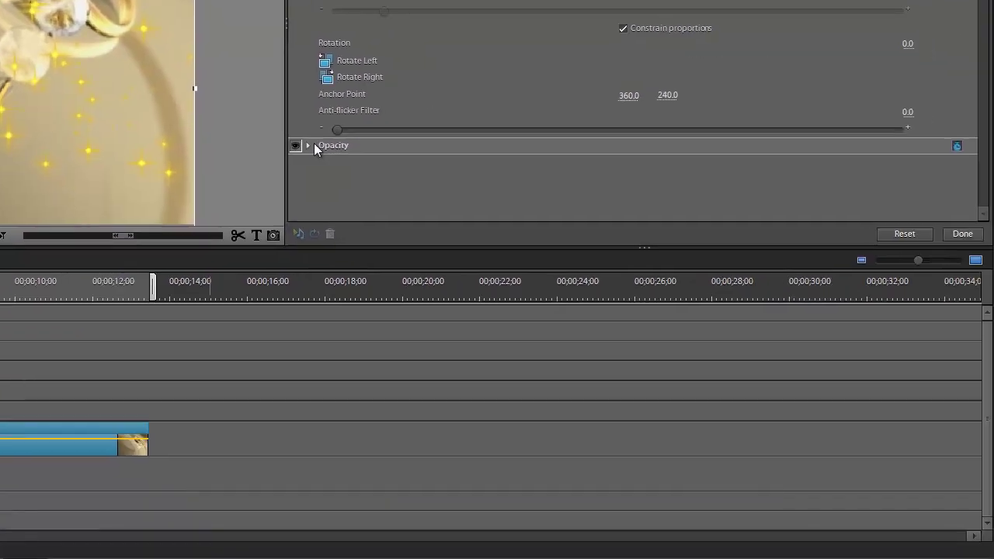
Set the sparks clip's Clip Opacity to 60 and finish editing its effects.
left_click(798, 394)
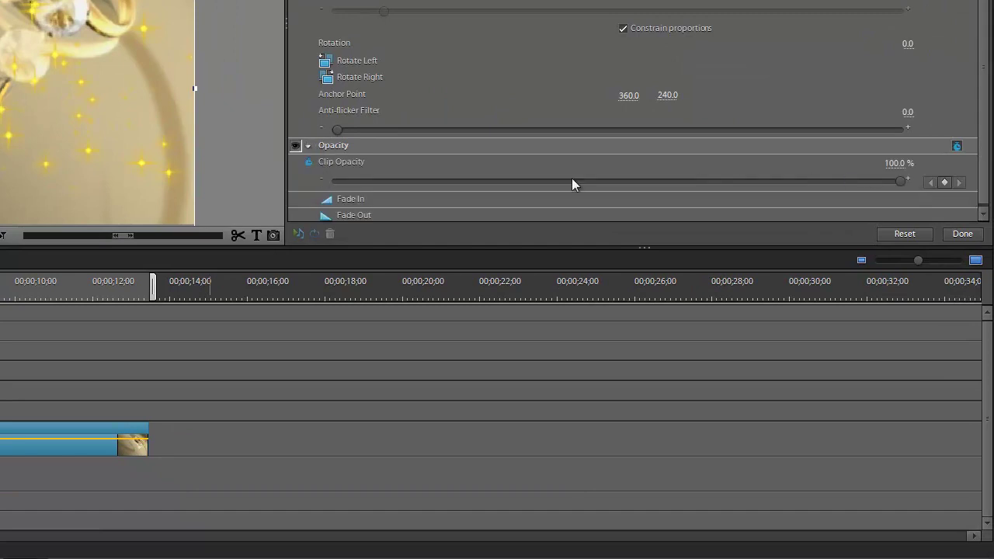
left_click(897, 163)
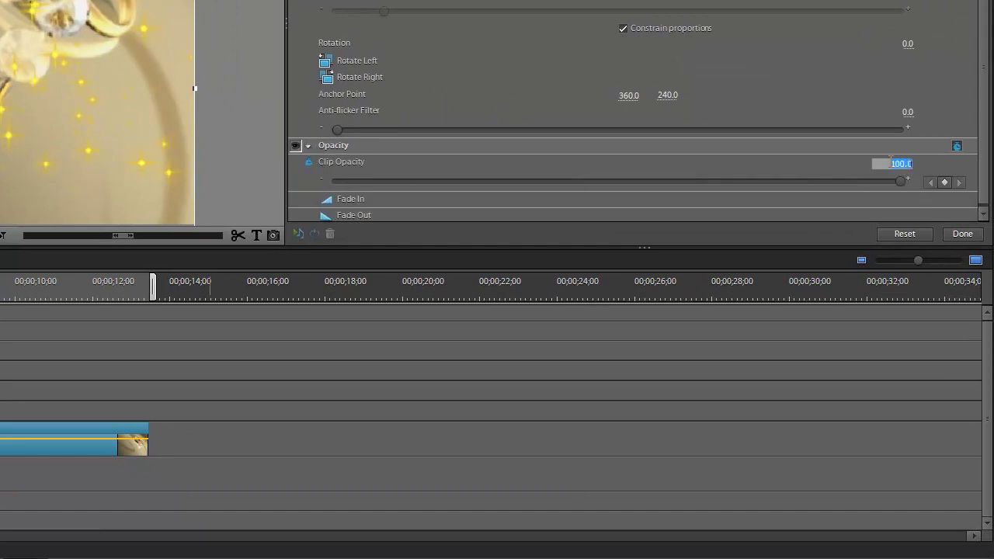
type("60")
left_click(961, 235)
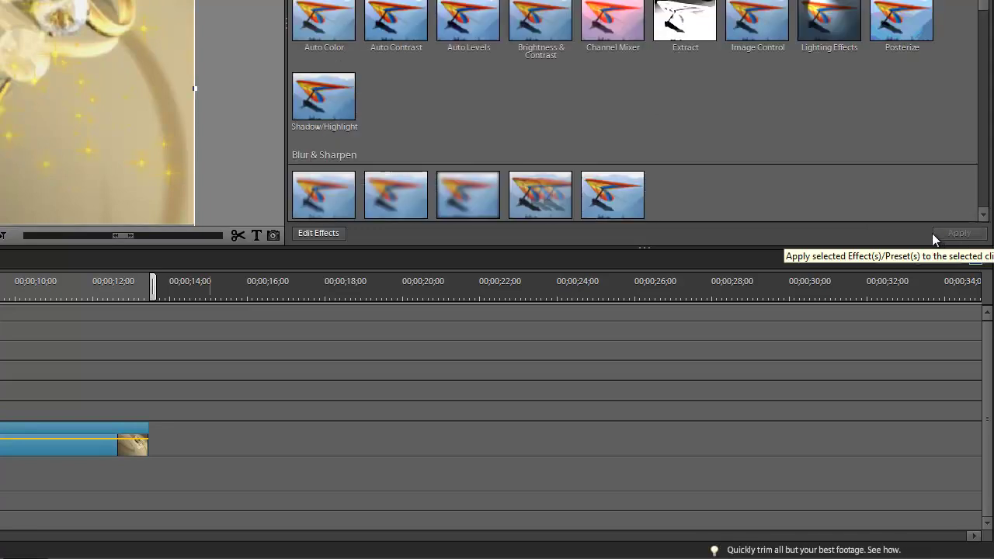